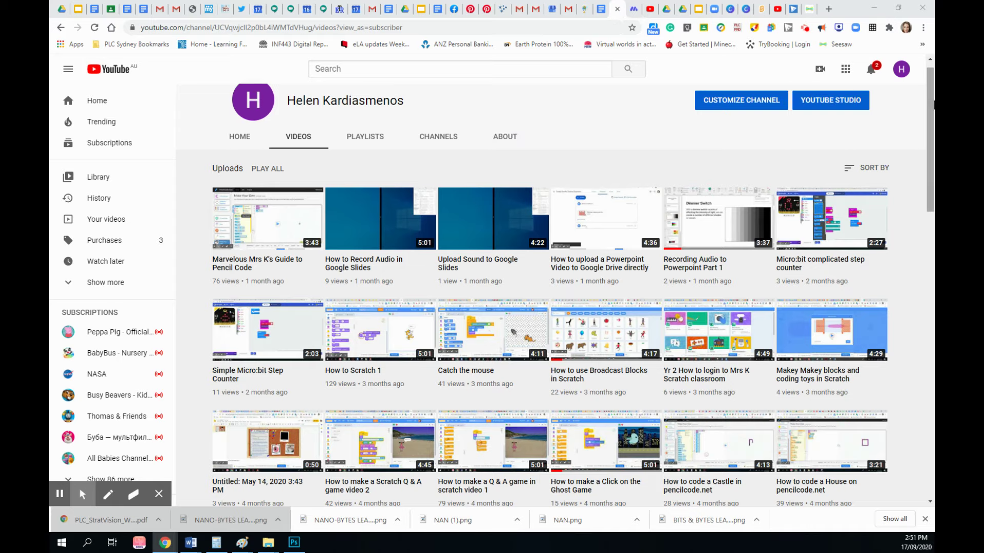
After visiting the channel home and uploads list, start a new upload and open the file picker
left_click(239, 136)
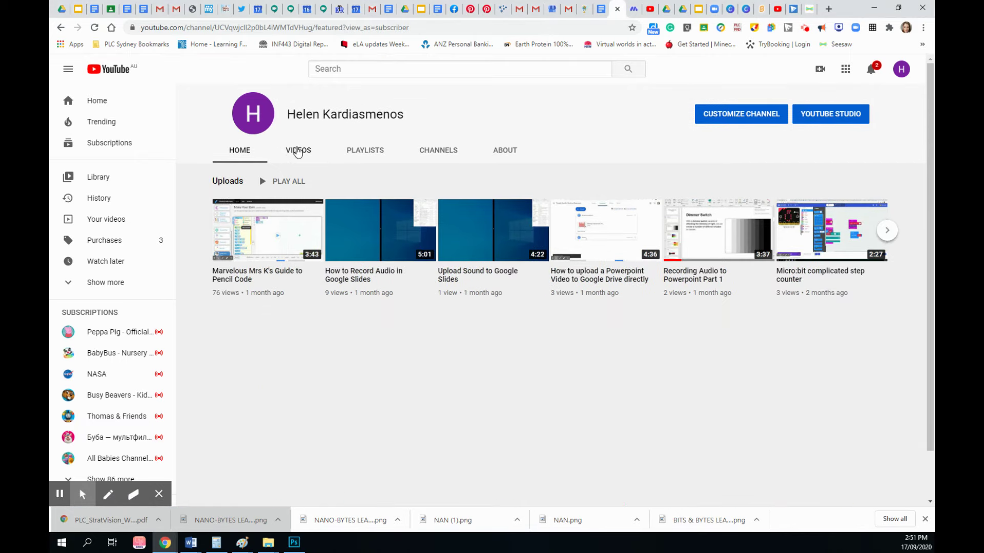
left_click(298, 150)
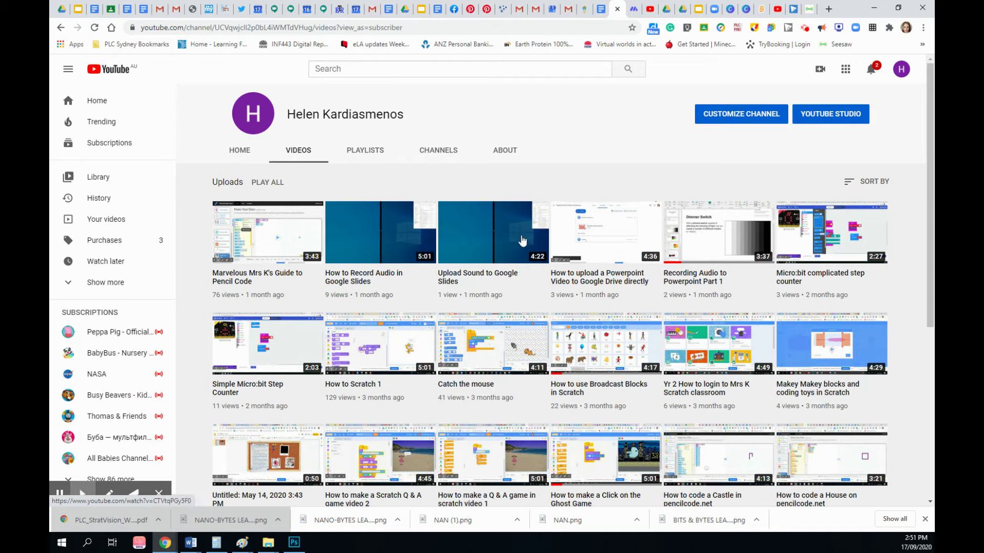
left_click(821, 69)
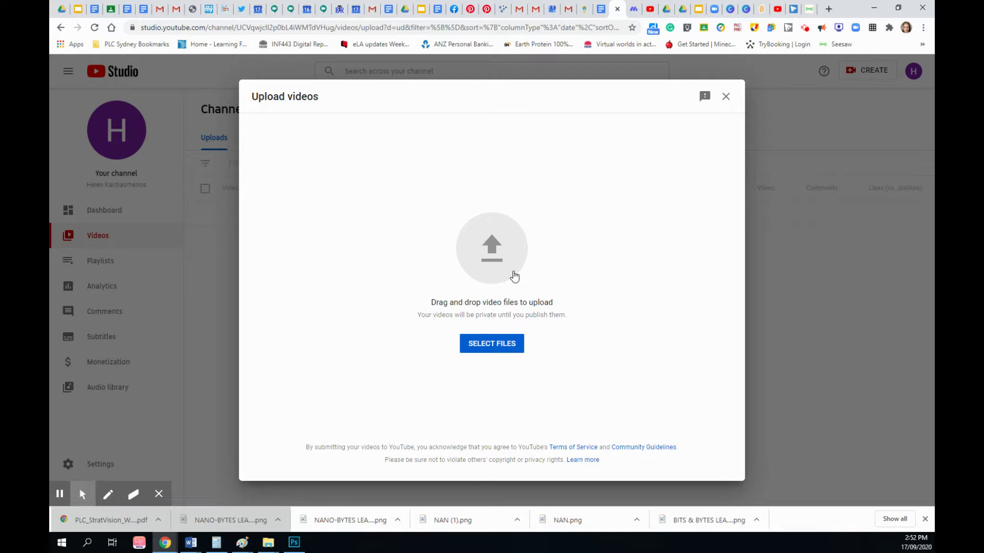
left_click(491, 343)
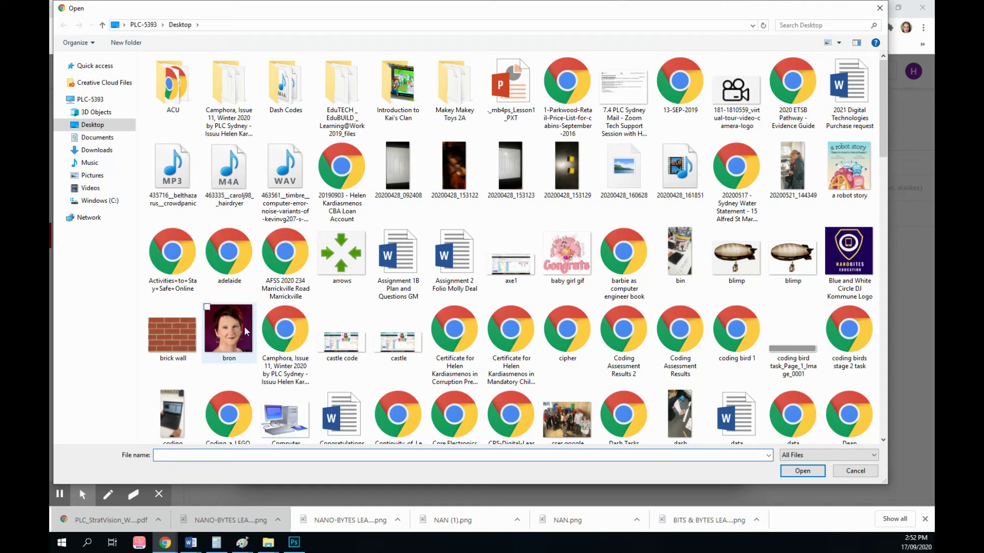
scroll(566, 285, "down", 5)
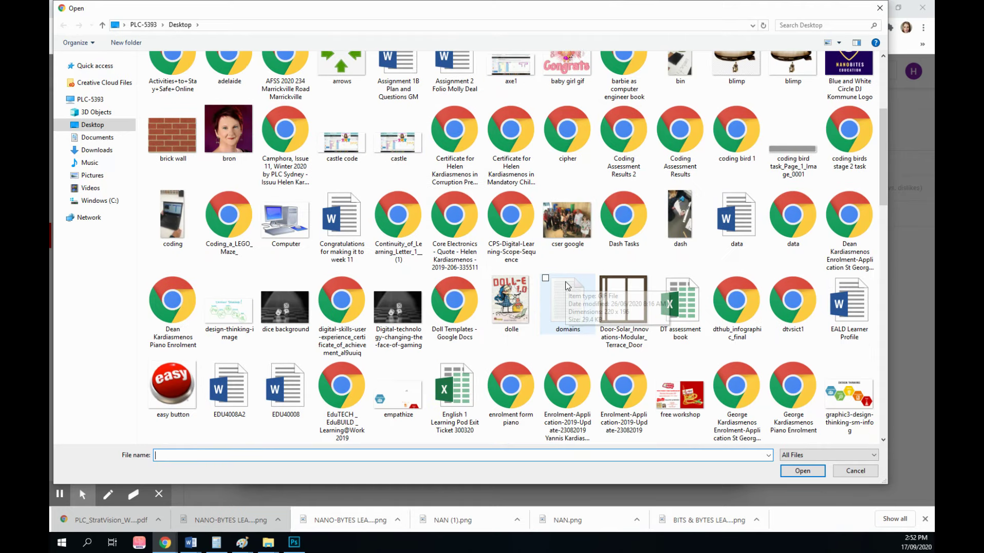
scroll(566, 284, "down", 5)
Browse the library folders to Documents > Bear movie and pick the popcorn video
left_click(92, 176)
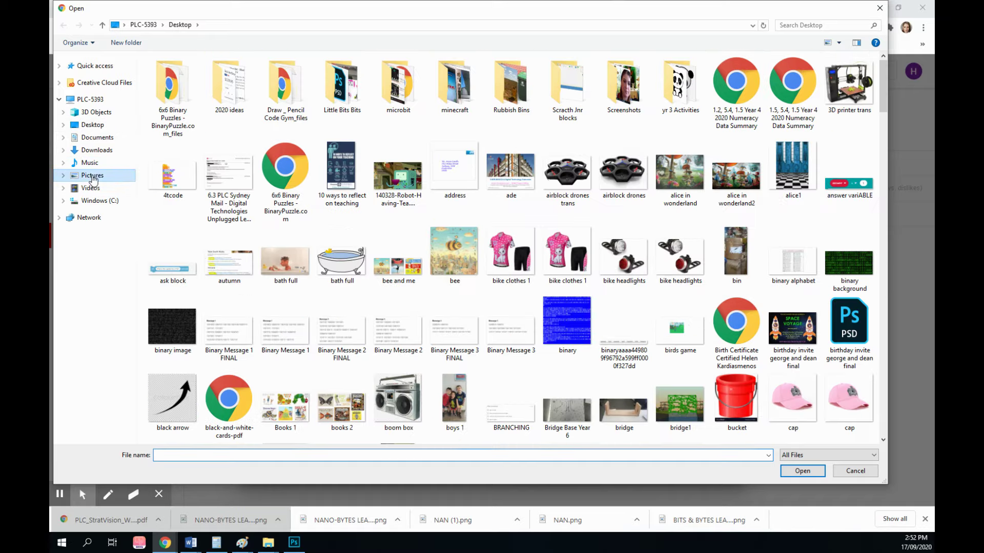
left_click(91, 188)
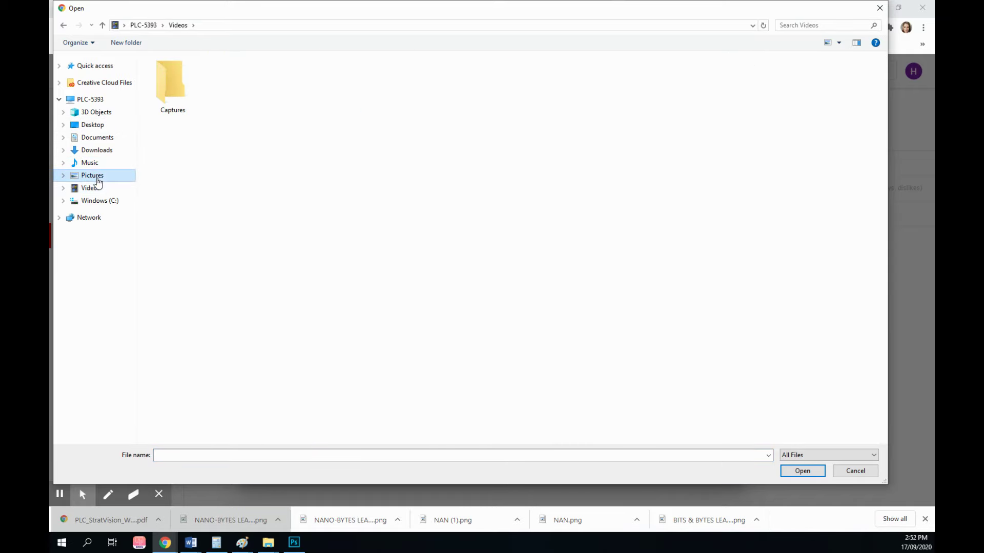
left_click(92, 176)
left_click(97, 150)
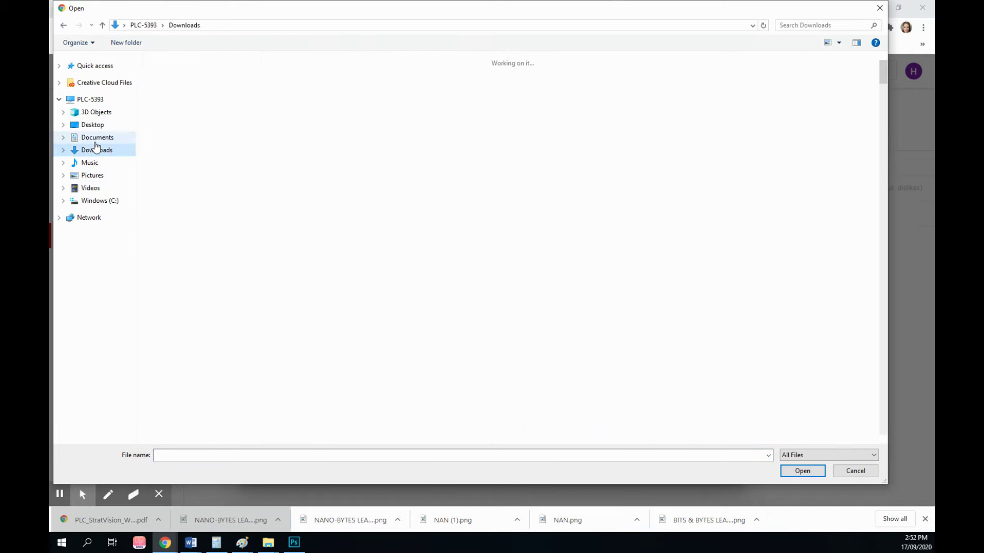
left_click(97, 137)
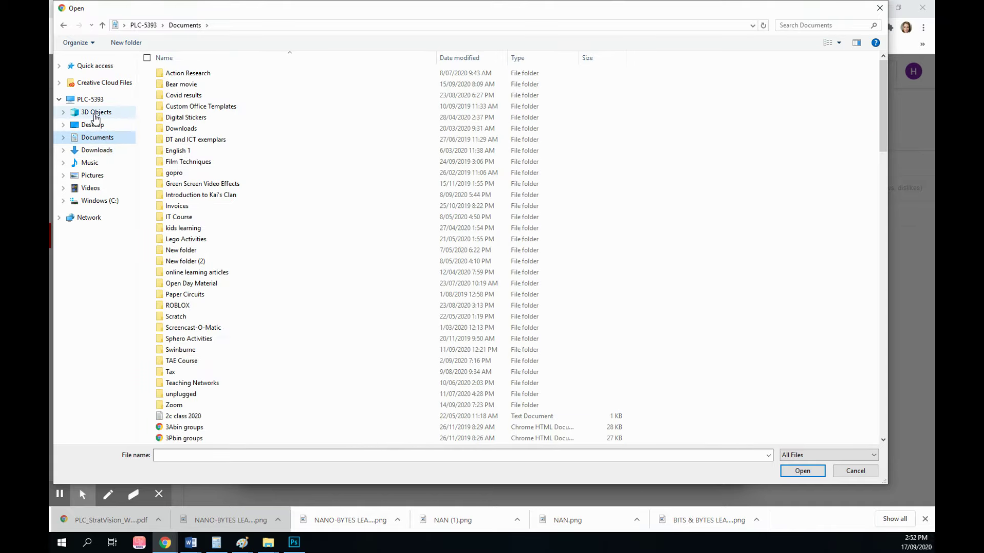
double_click(181, 84)
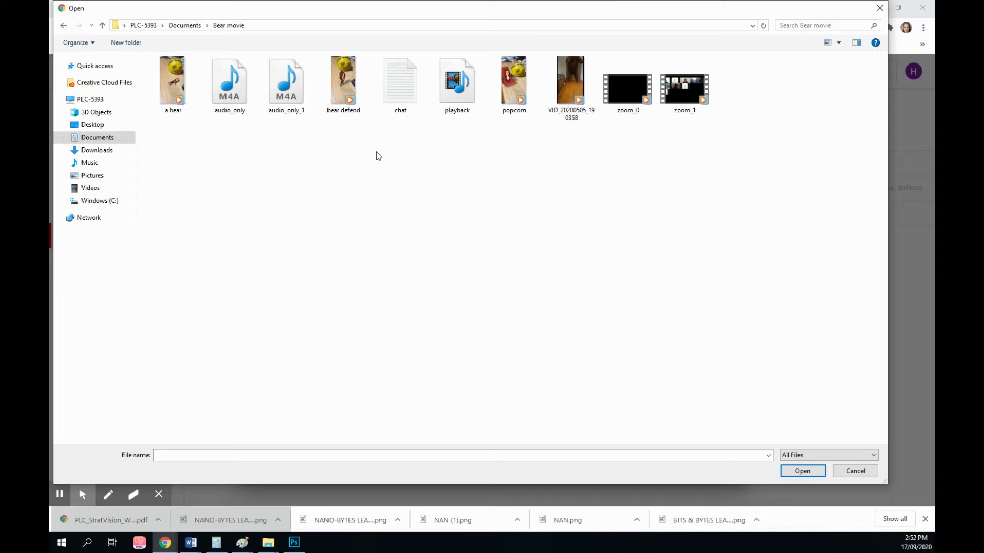
left_click(517, 93)
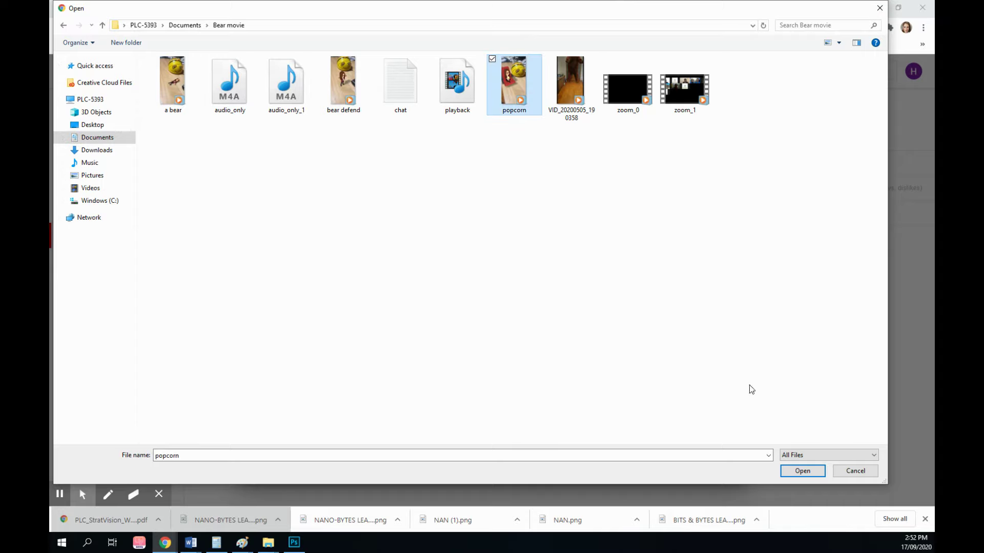
left_click(801, 471)
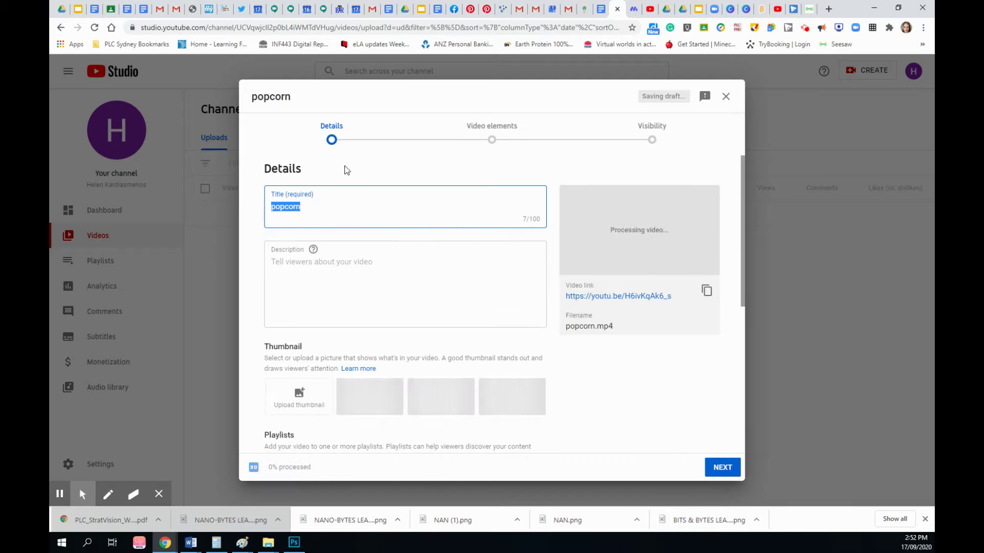
Leave 'popcorn' as the title, reveal more options, and advance past Video elements to Visibility
left_click(310, 209)
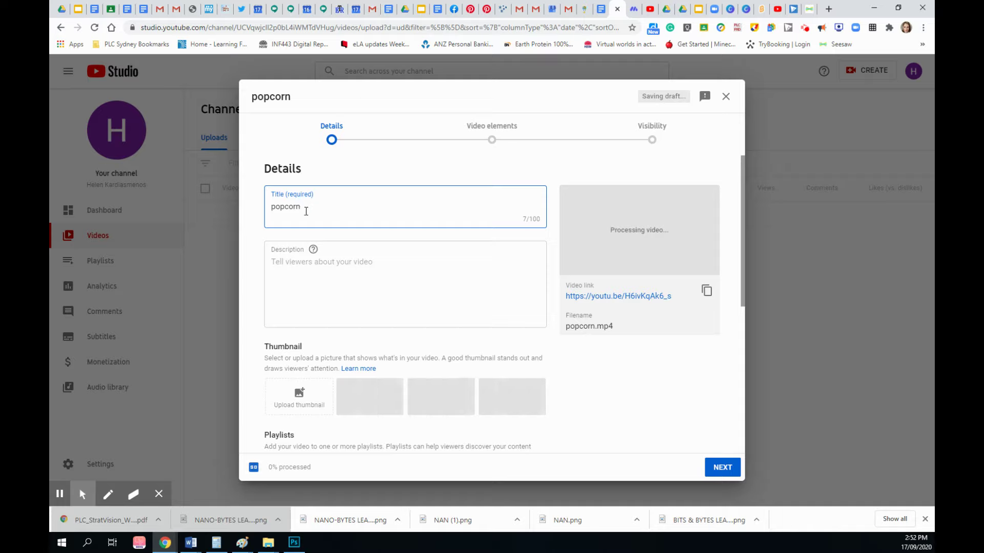
left_click_drag(306, 207, 270, 206)
left_click(270, 206)
scroll(405, 349, "down", 3)
scroll(611, 429, "down", 3)
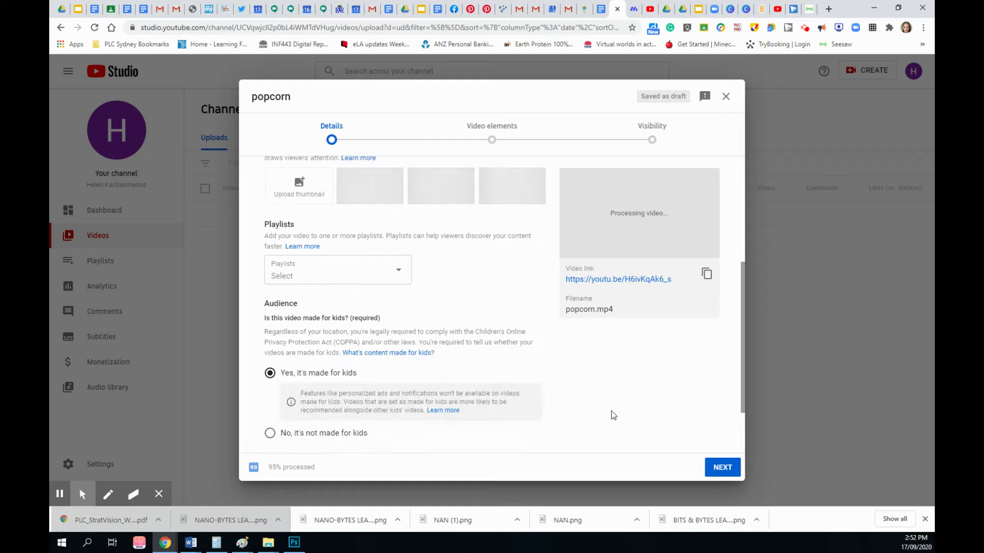
scroll(434, 299, "down", 2)
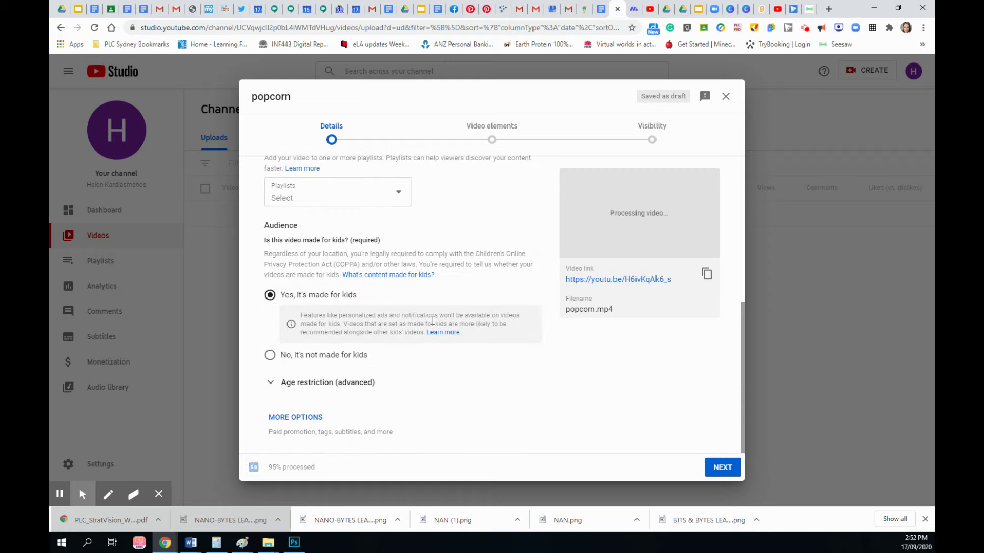
left_click(295, 417)
scroll(485, 329, "down", 3)
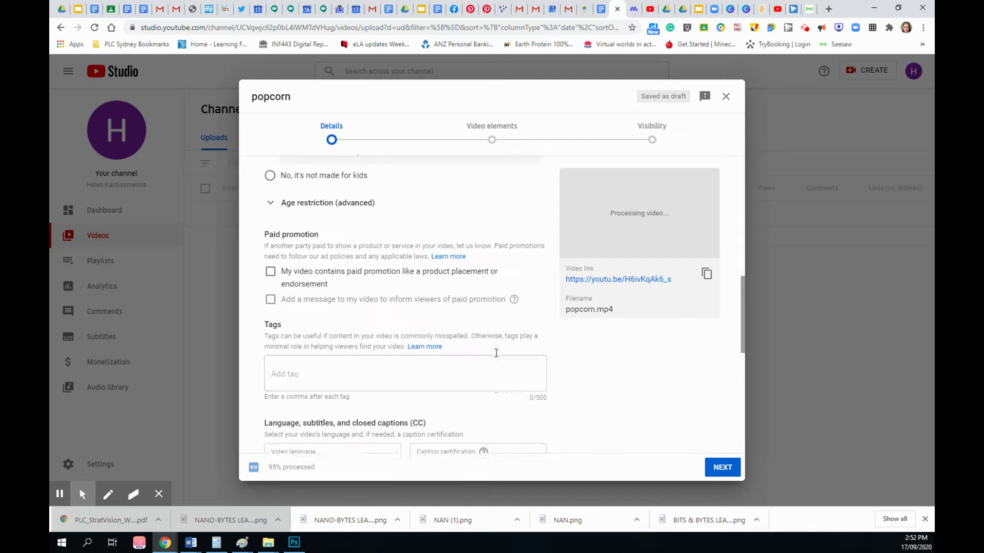
scroll(485, 328, "down", 1)
scroll(487, 312, "up", 2)
scroll(487, 312, "up", 2)
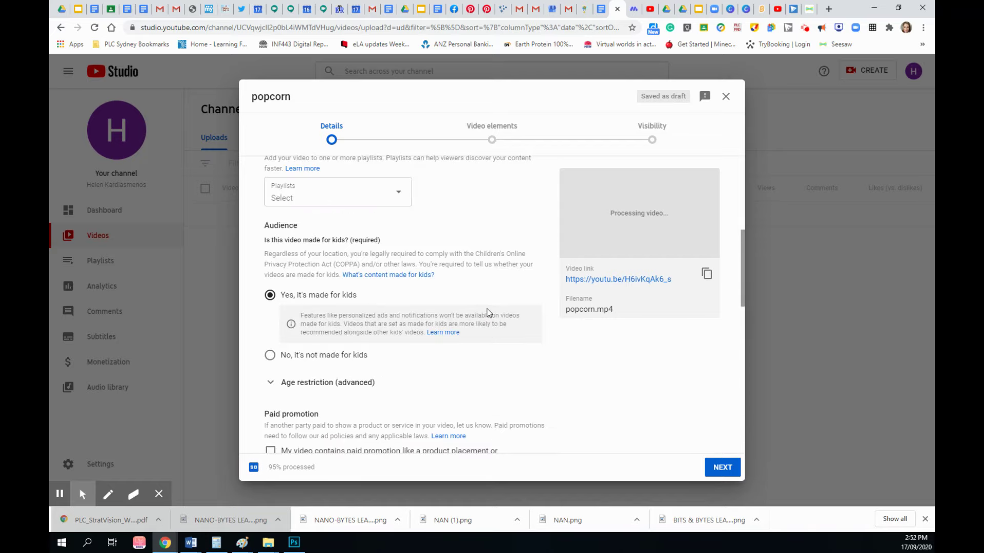
scroll(487, 312, "down", 3)
scroll(478, 316, "down", 3)
scroll(478, 317, "down", 2)
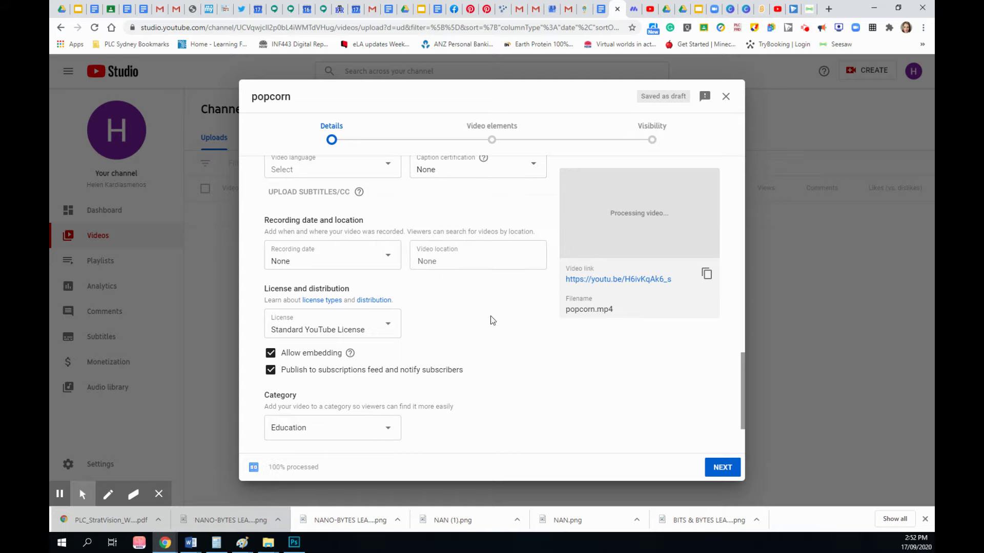
scroll(645, 341, "up", 2)
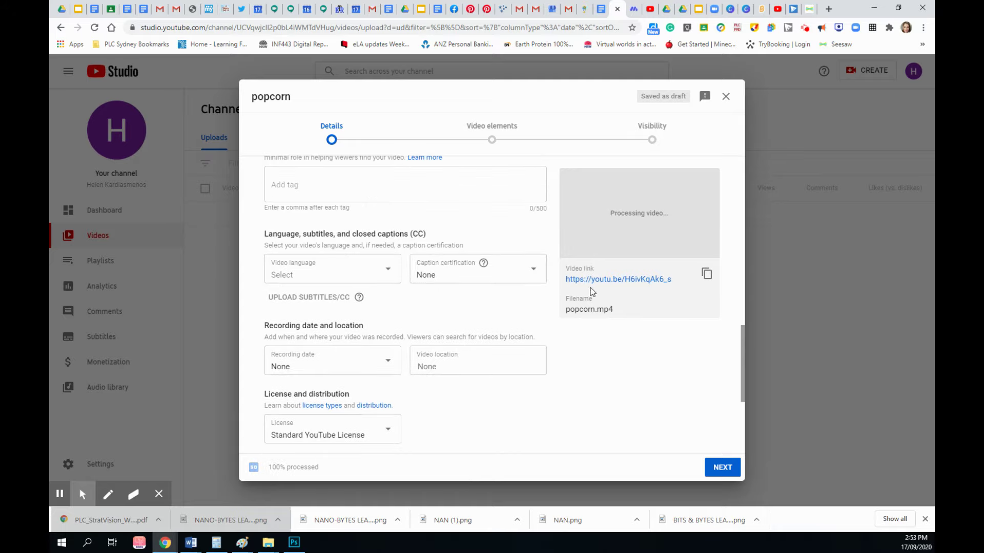
left_click(723, 468)
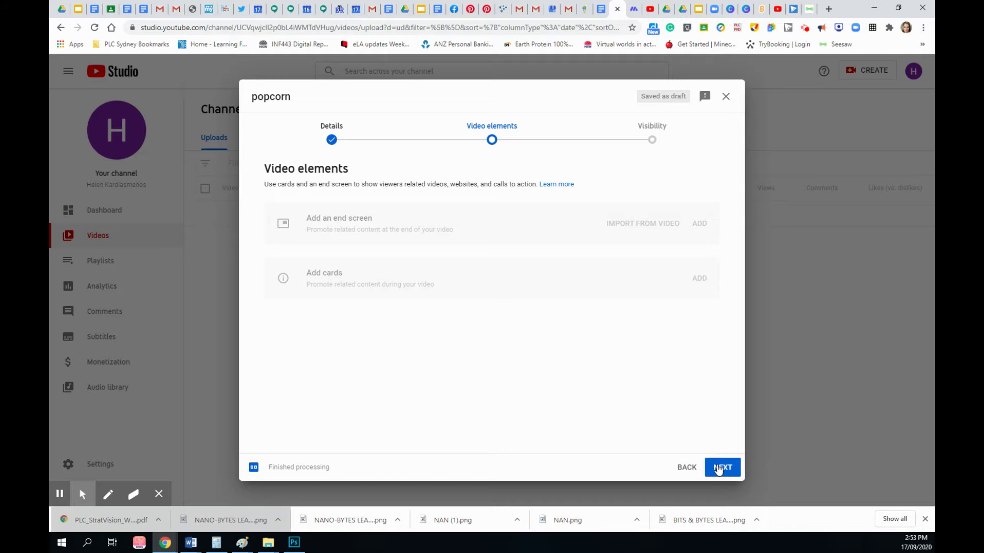
left_click(721, 467)
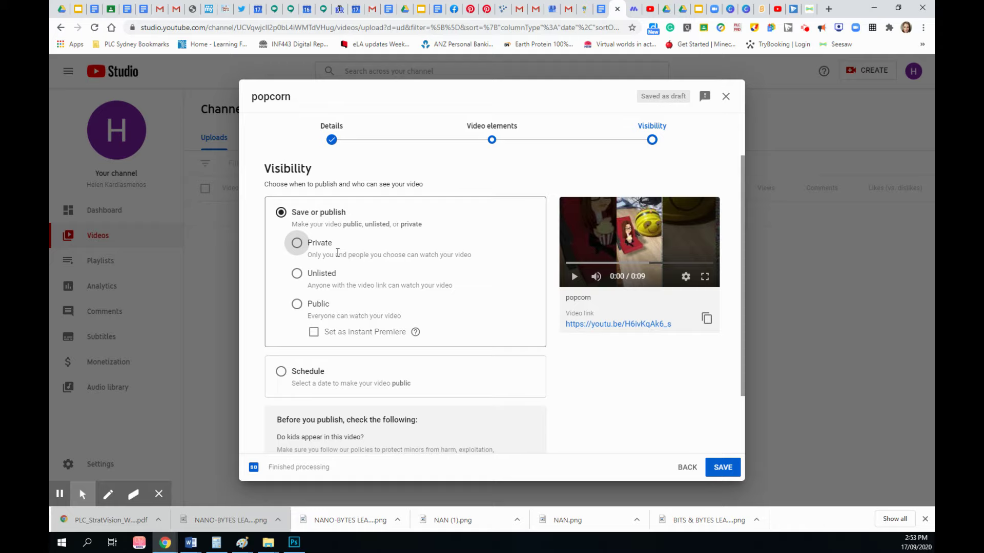
Set the popcorn video's visibility to Unlisted and save to publish it
left_click(297, 275)
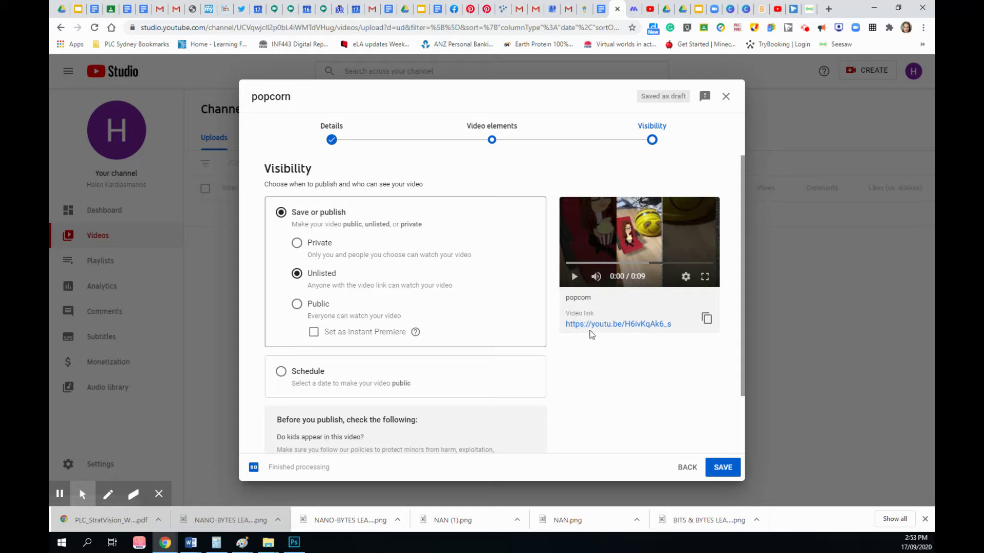
left_click(723, 467)
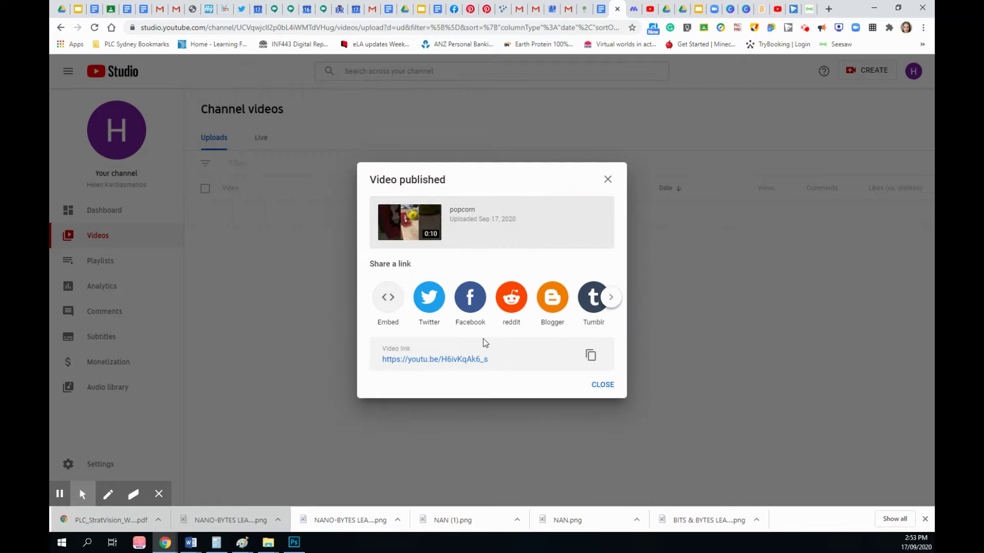
Copy the popcorn video's share link and scroll the share destinations to the right
left_click(591, 356)
left_click(611, 297)
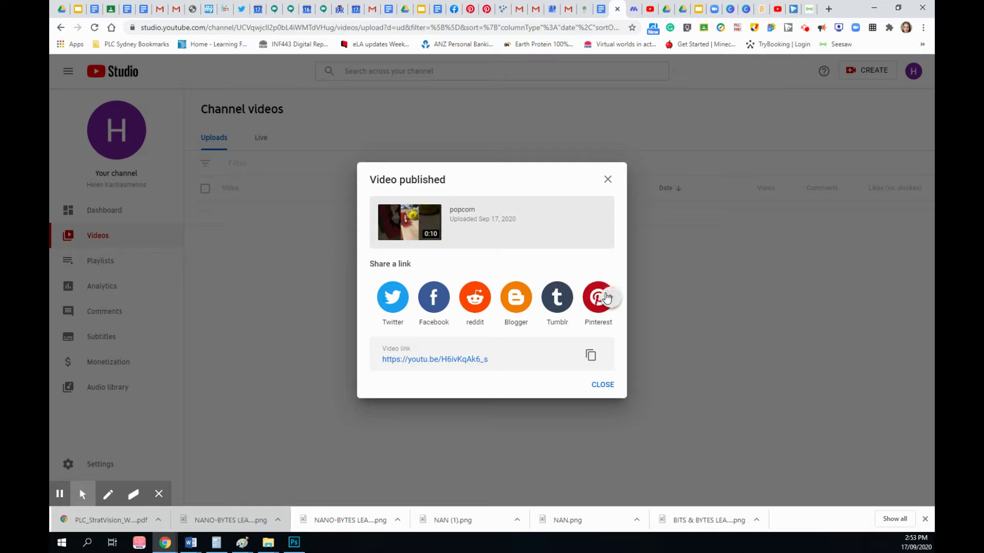